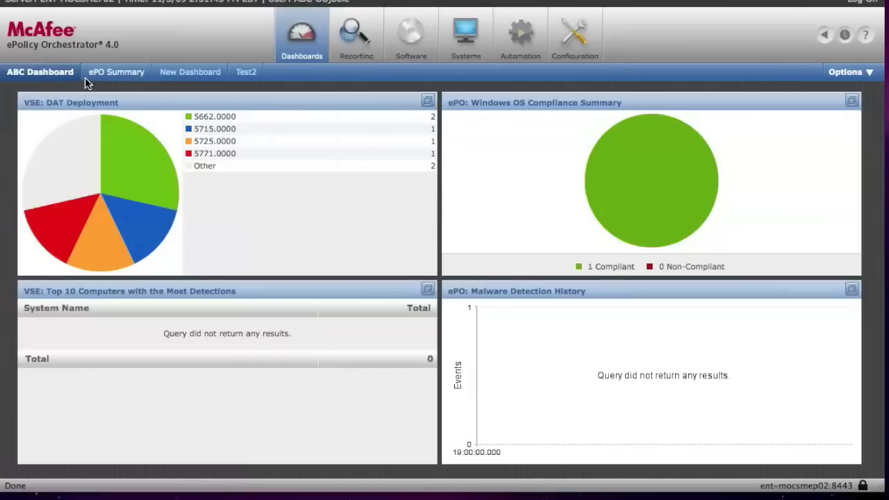
# Step: View the ePO Summary, New Dashboard and Test2 dashboards, then return to ABC Dashboard's options list
pyautogui.click(113, 77)
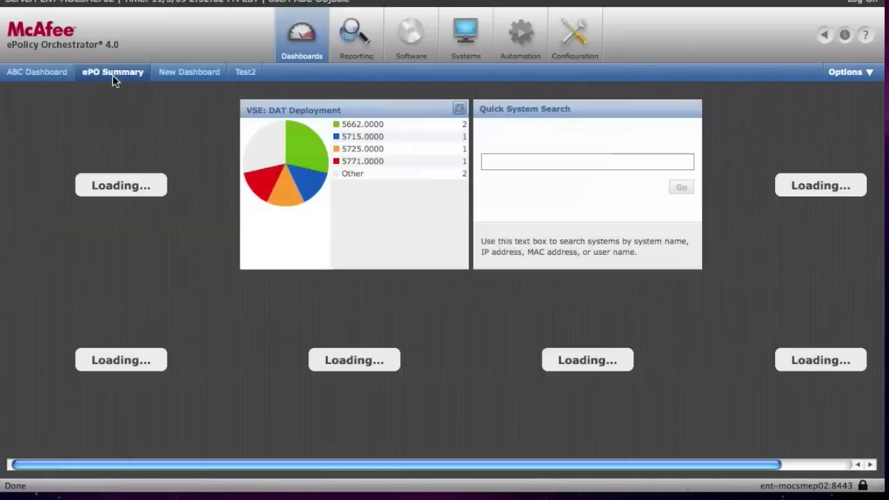
pyautogui.click(191, 77)
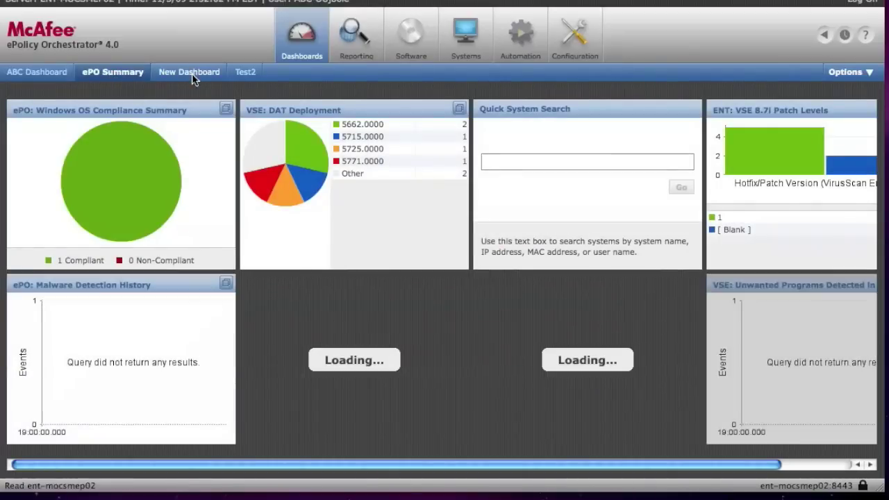
pyautogui.click(240, 77)
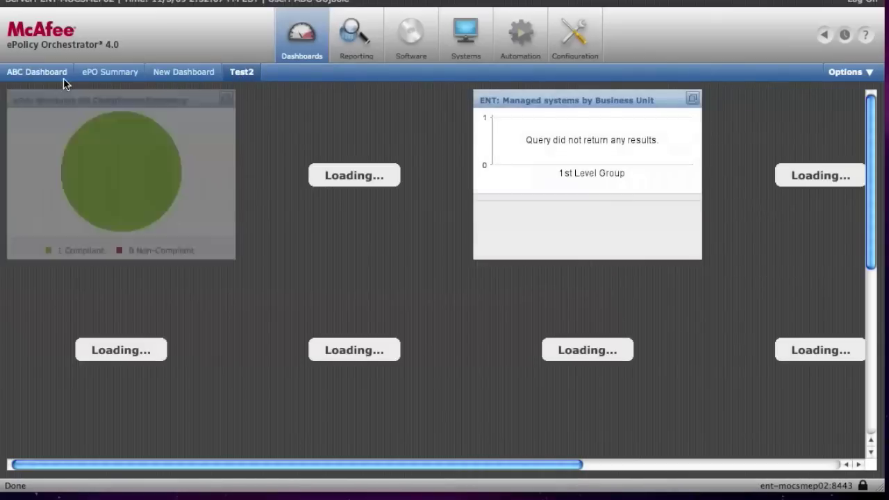
pyautogui.click(62, 79)
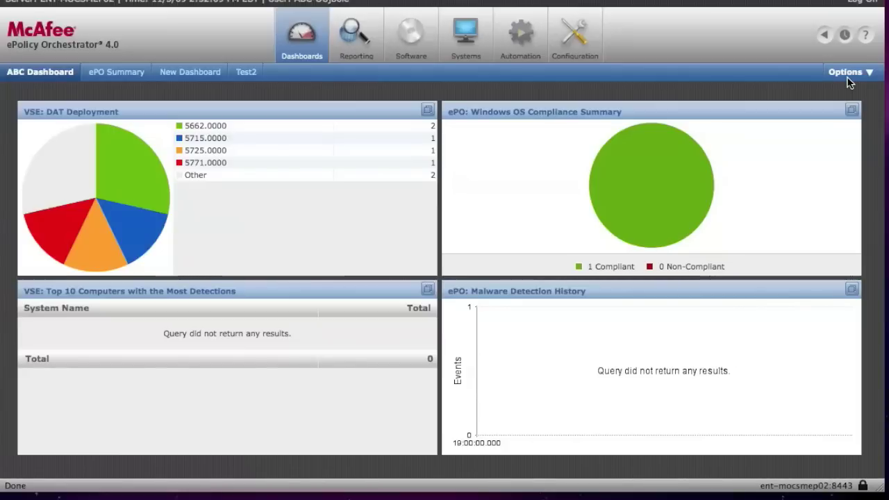
pyautogui.click(849, 81)
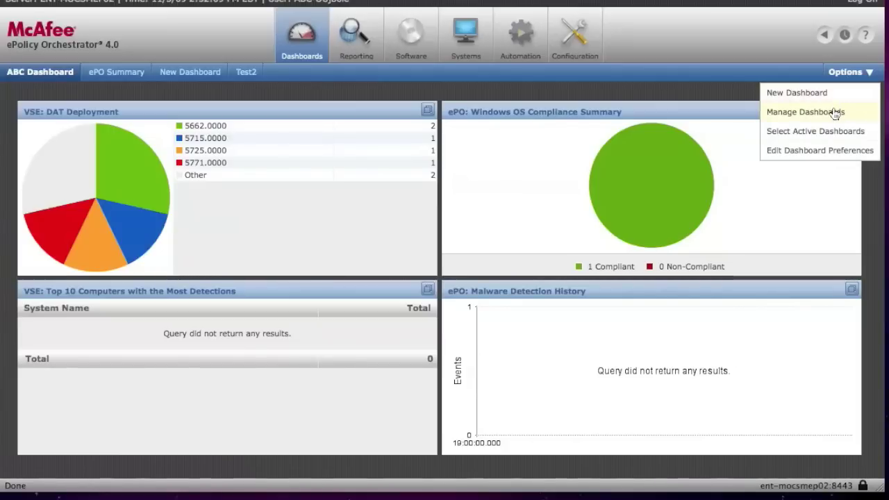
# Step: In Manage Dashboards, preview ePO Summary, EPO Inventory and EPO Events, then start a new dashboard
pyautogui.click(835, 112)
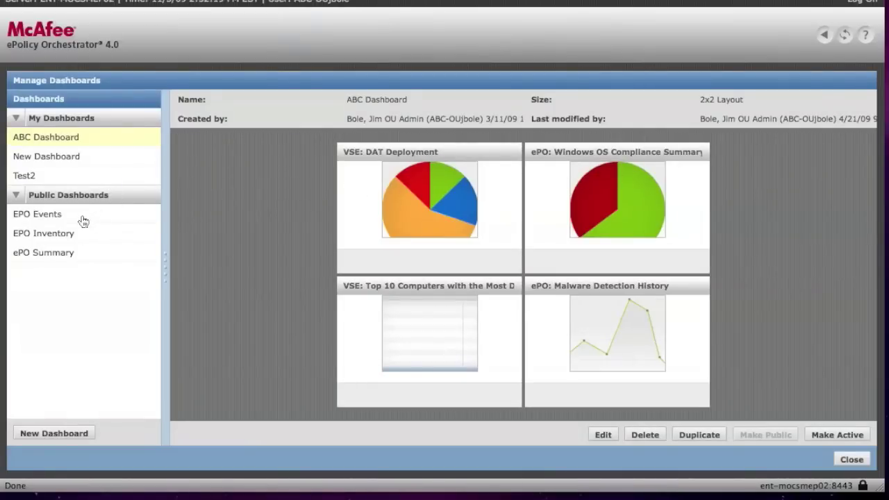
pyautogui.click(21, 123)
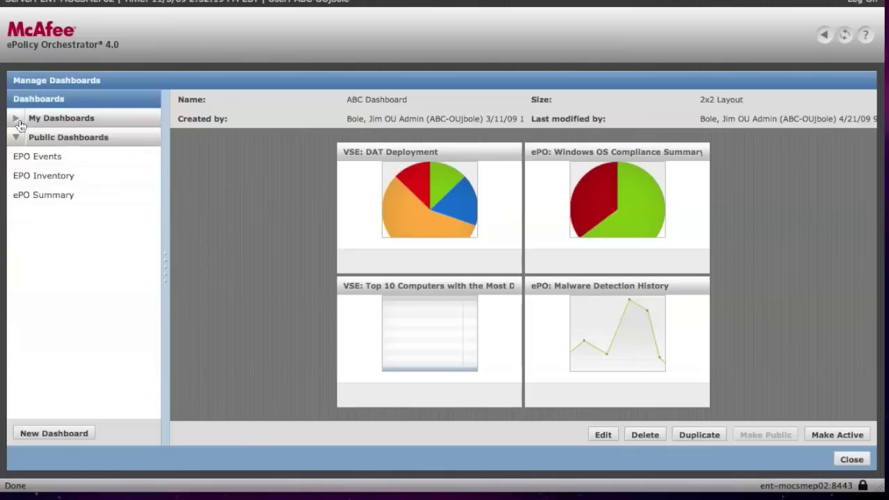
pyautogui.click(44, 196)
pyautogui.click(46, 176)
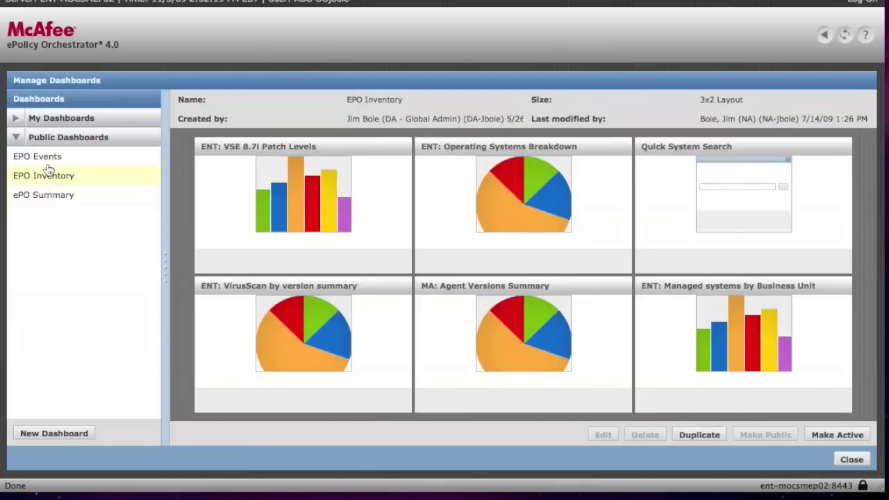
pyautogui.click(44, 159)
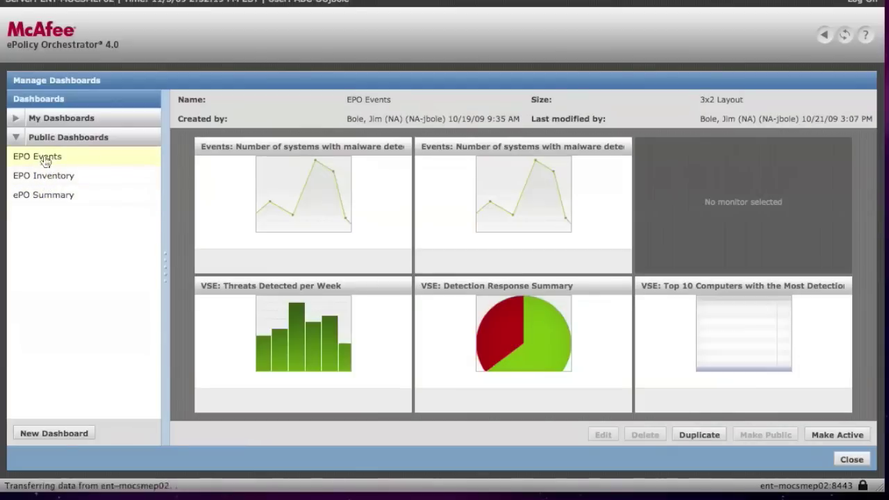
pyautogui.click(21, 123)
pyautogui.click(70, 433)
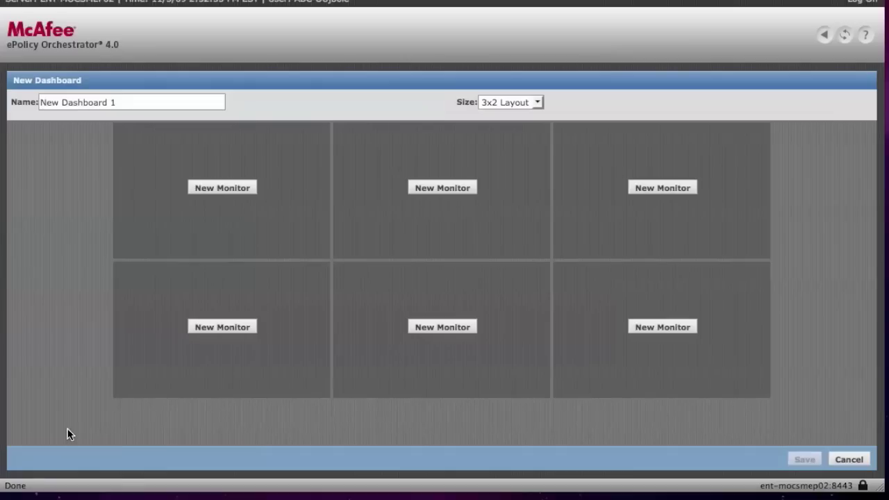
pyautogui.click(514, 104)
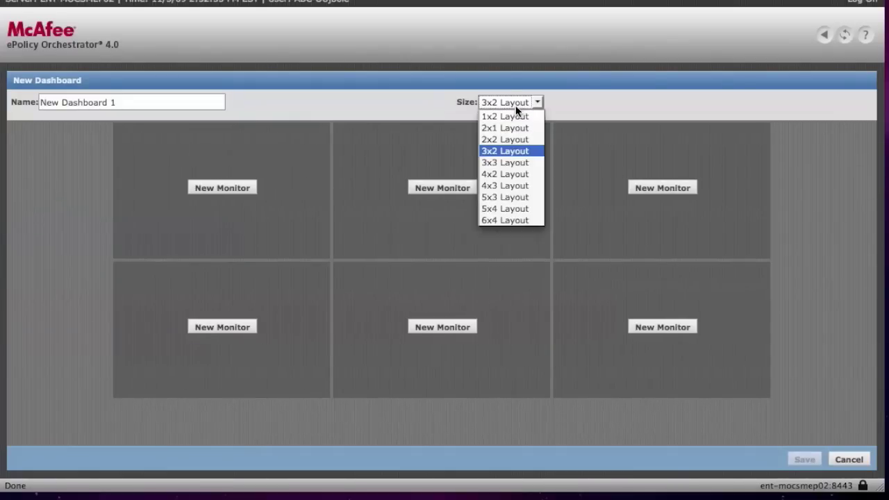
pyautogui.click(514, 116)
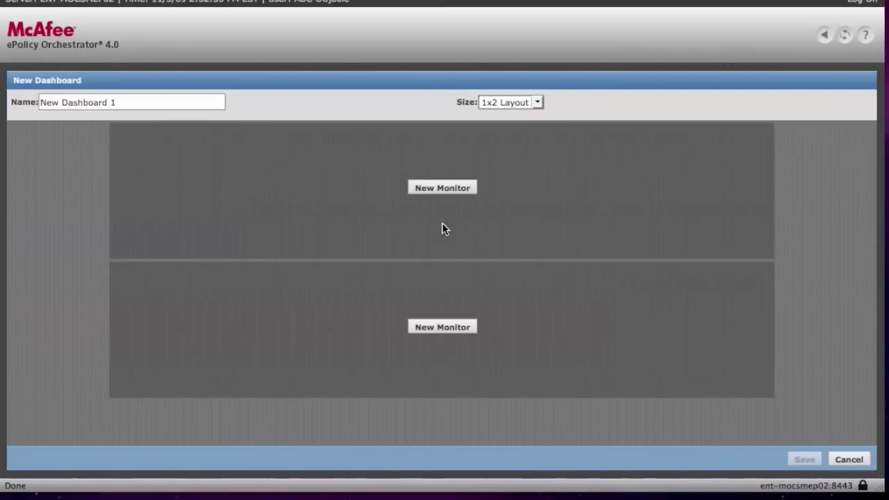
pyautogui.click(537, 103)
pyautogui.click(526, 140)
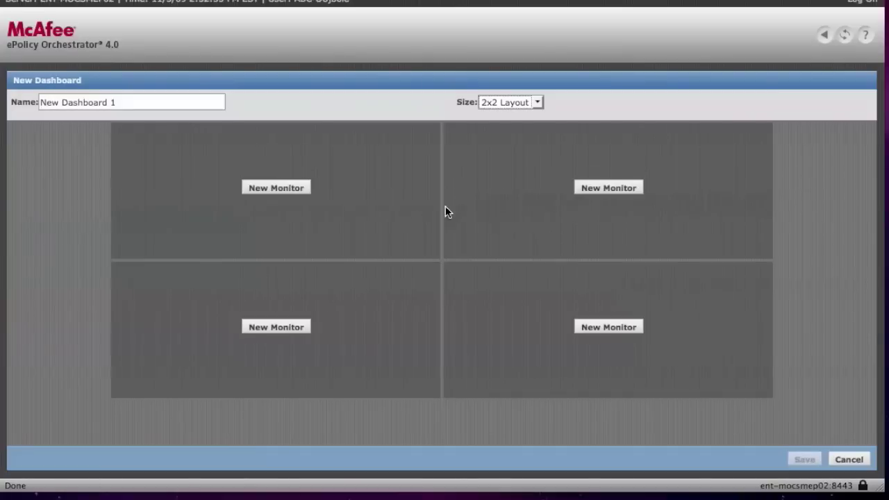
pyautogui.click(295, 193)
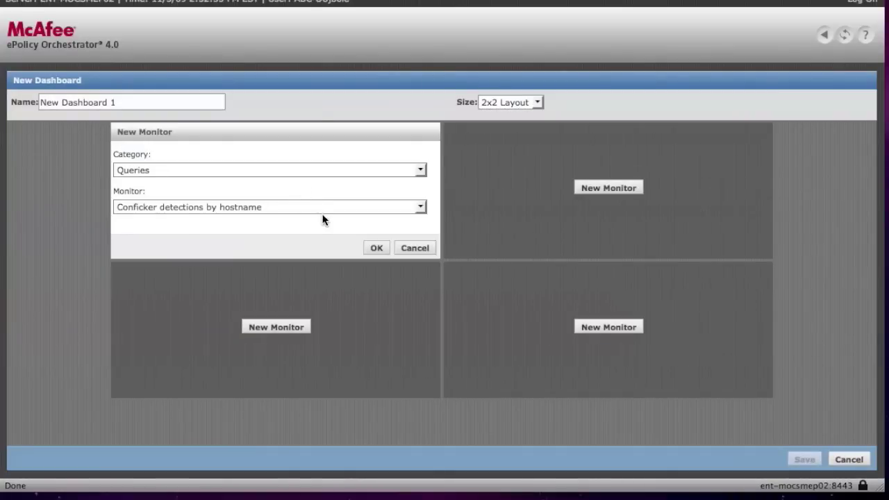
pyautogui.click(323, 209)
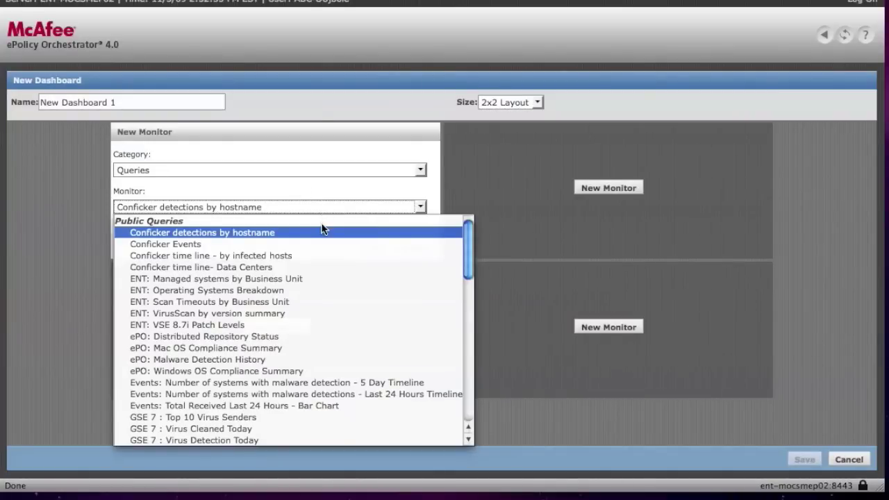
pyautogui.click(496, 208)
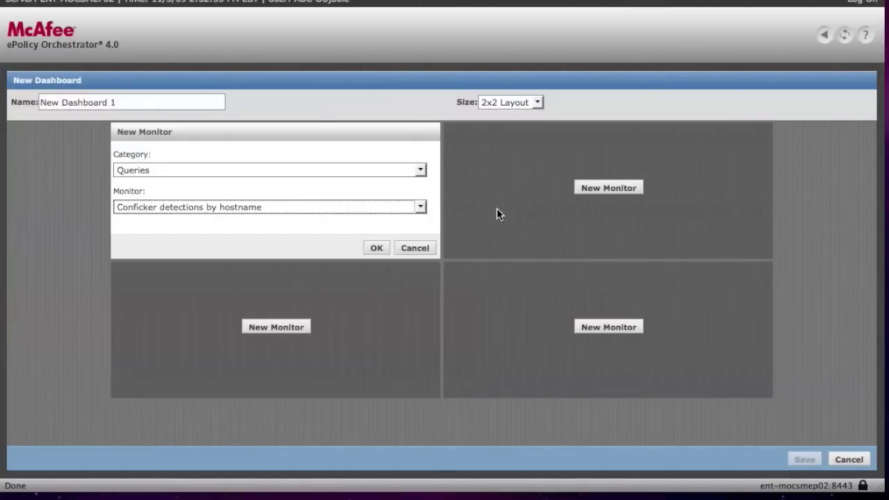
pyautogui.click(426, 248)
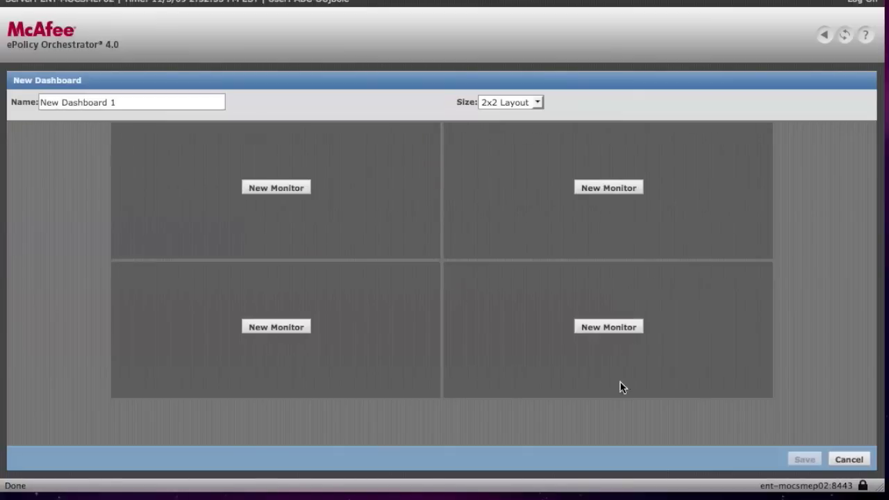
pyautogui.click(847, 460)
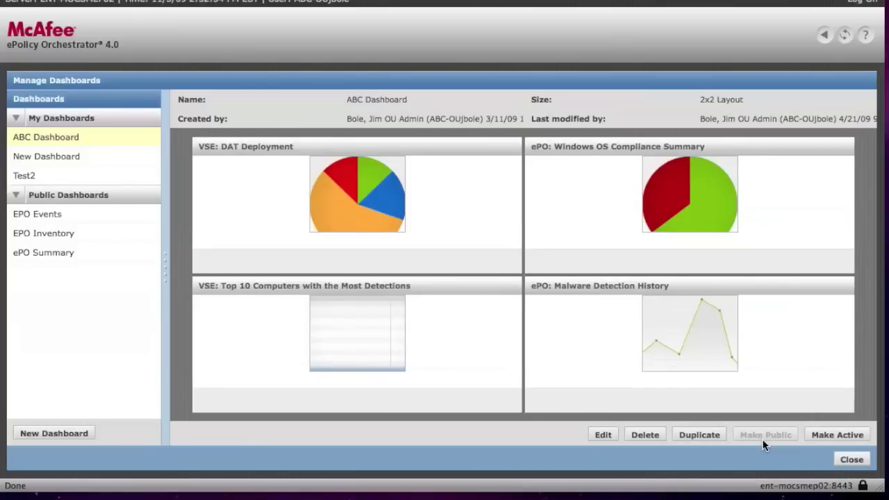
# Step: Close Manage Dashboards and switch to the ePO Summary dashboard
pyautogui.click(843, 463)
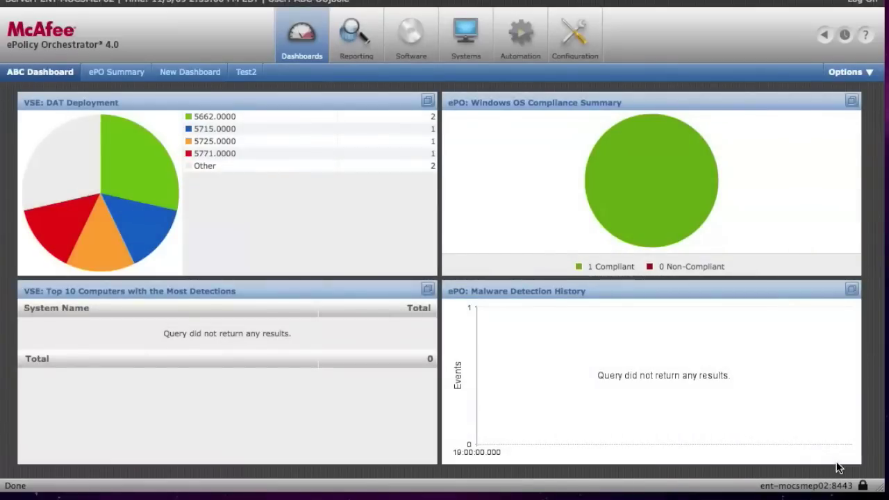
pyautogui.click(130, 81)
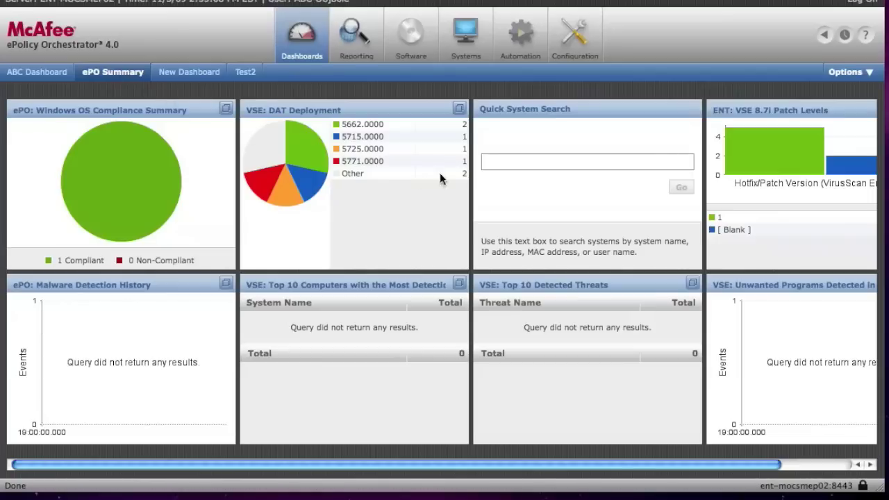
# Step: Run a quick system search for 'abc' and close the results
pyautogui.click(511, 160)
pyautogui.write('abc')
pyautogui.press('Return')
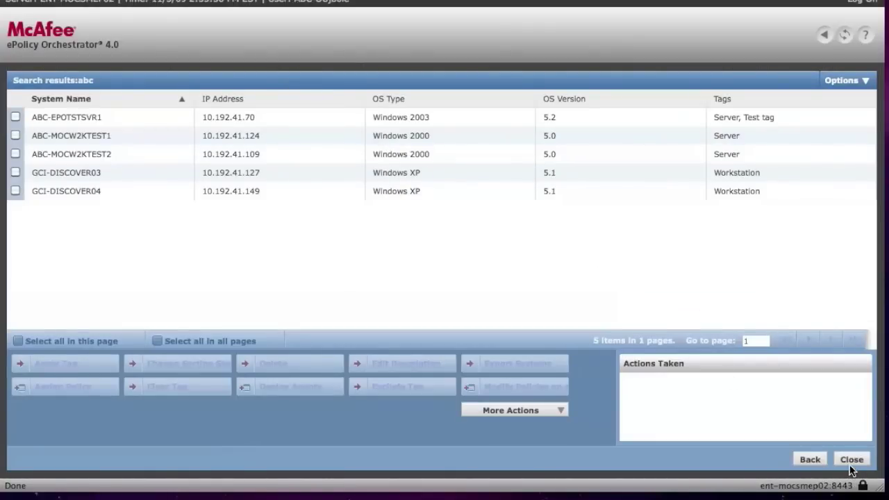
pyautogui.click(810, 460)
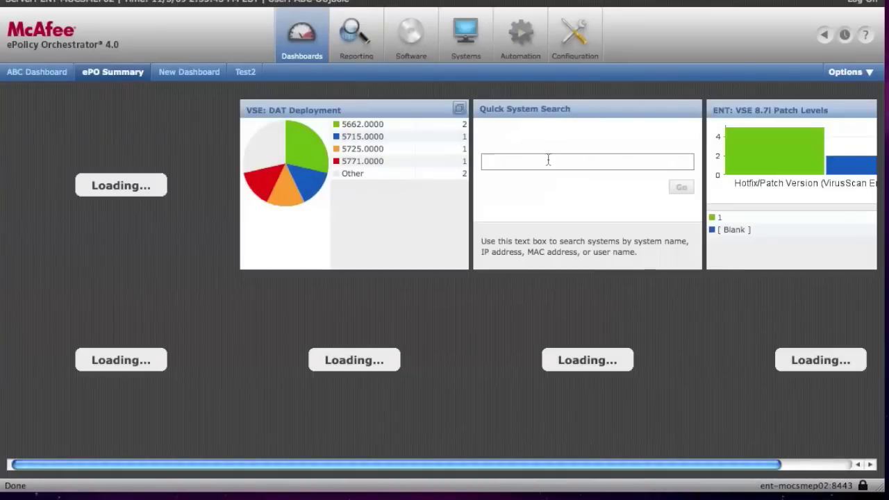
# Step: Run a quick system search for a user name and return to the dashboard
pyautogui.press('Return')
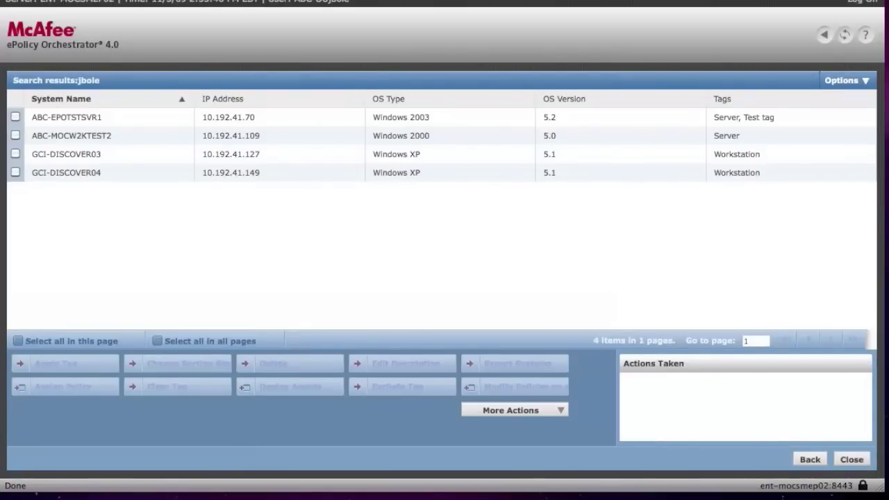
pyautogui.click(851, 459)
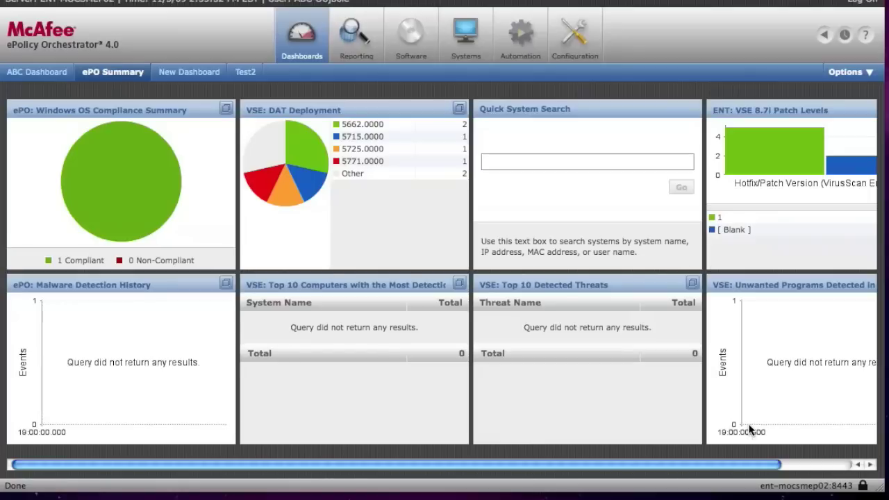
# Step: In the System Tree, expand ABC Test Groups and select ABC EPO4 Test OU, widening the tree
pyautogui.click(469, 47)
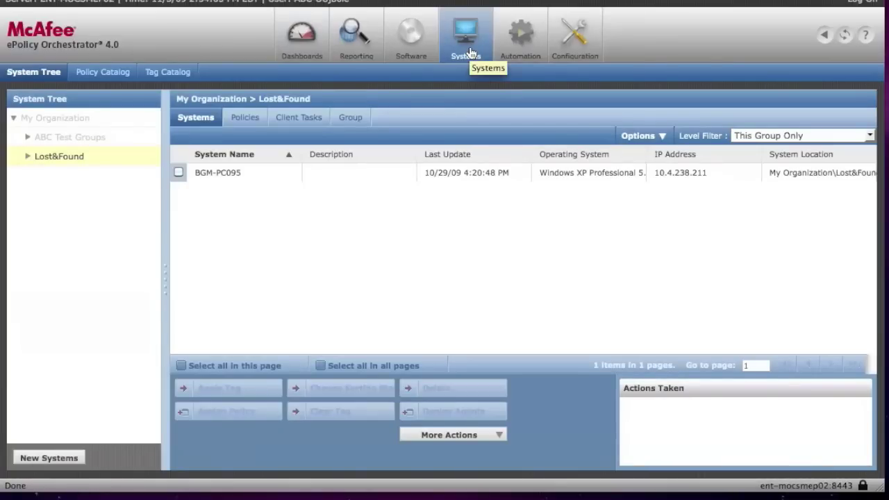
pyautogui.click(31, 138)
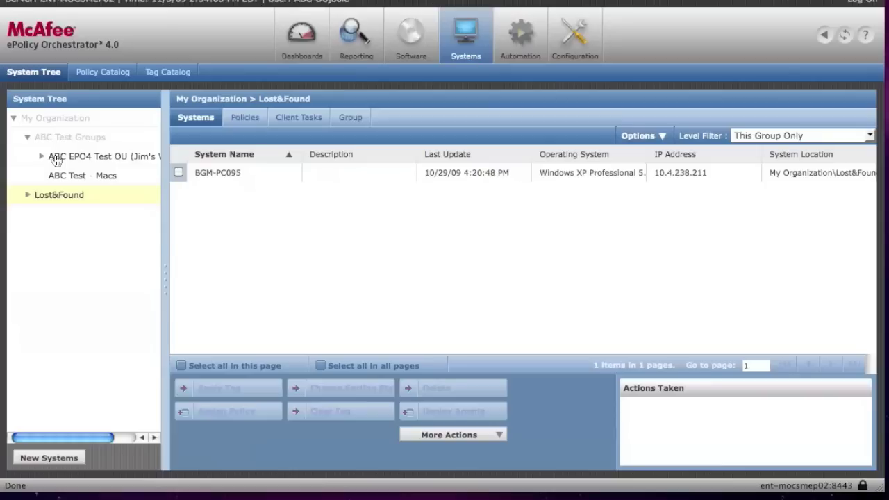
pyautogui.click(56, 159)
pyautogui.moveTo(167, 206); pyautogui.dragTo(201, 207)
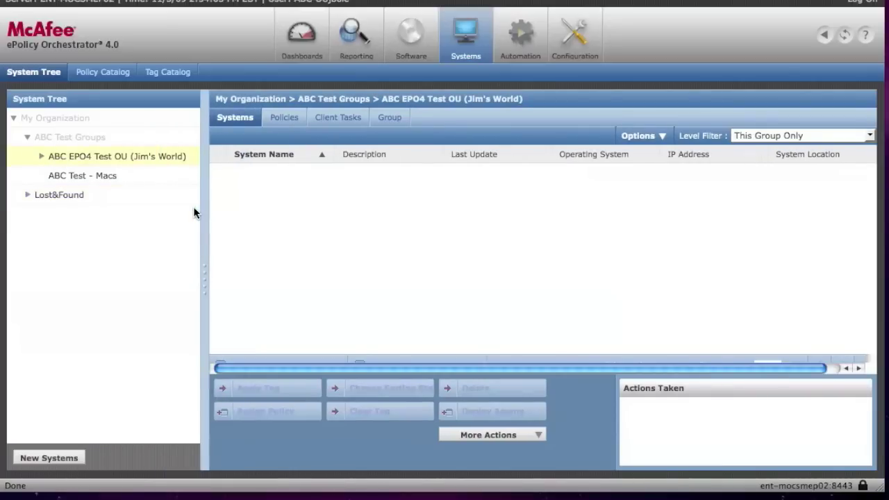
# Step: Browse the Servers and Workstations subgroups, then reselect ABC EPO4 Test OU
pyautogui.click(43, 158)
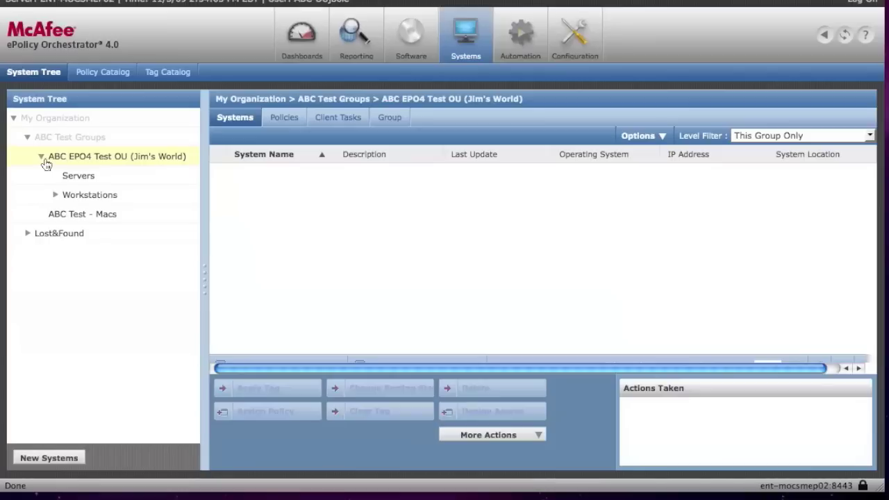
pyautogui.click(78, 179)
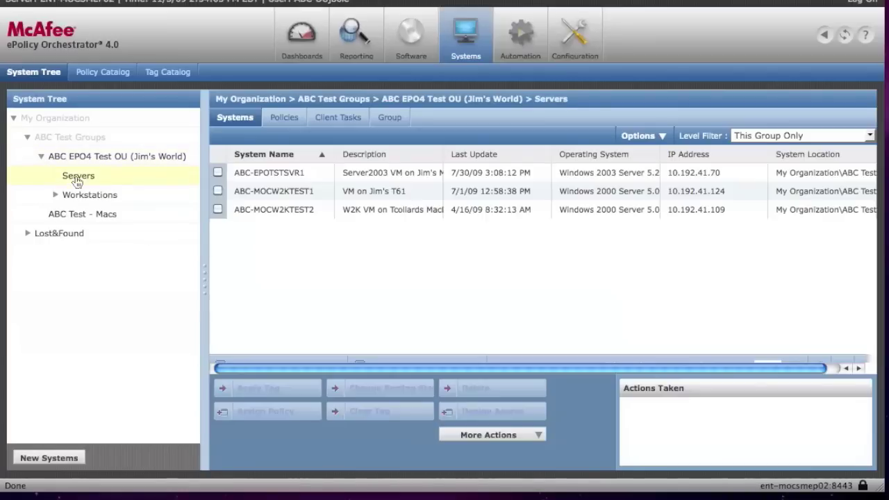
pyautogui.click(80, 197)
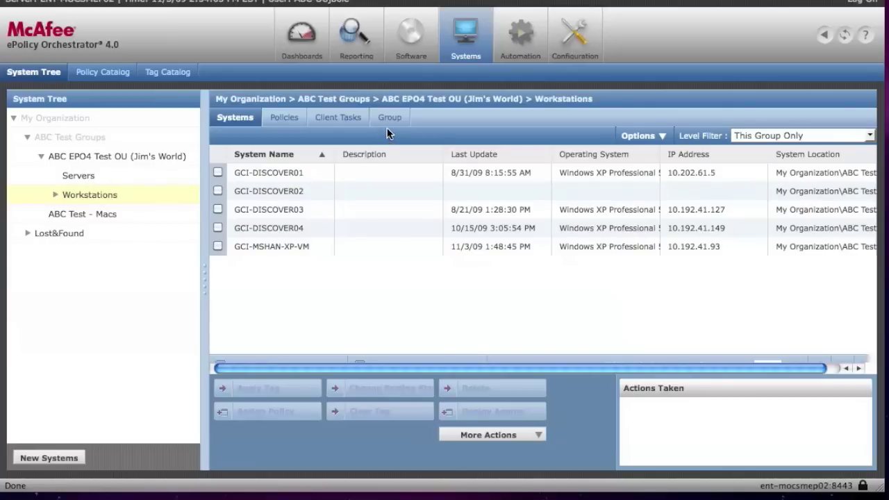
pyautogui.click(116, 159)
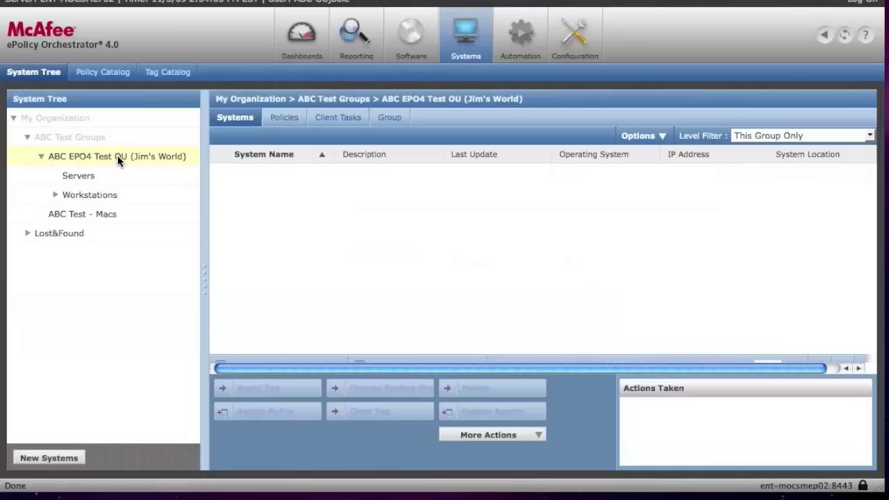
# Step: Show ABC EPO4 Test OU's group details and cancel a new subgroup named 'te'
pyautogui.click(391, 121)
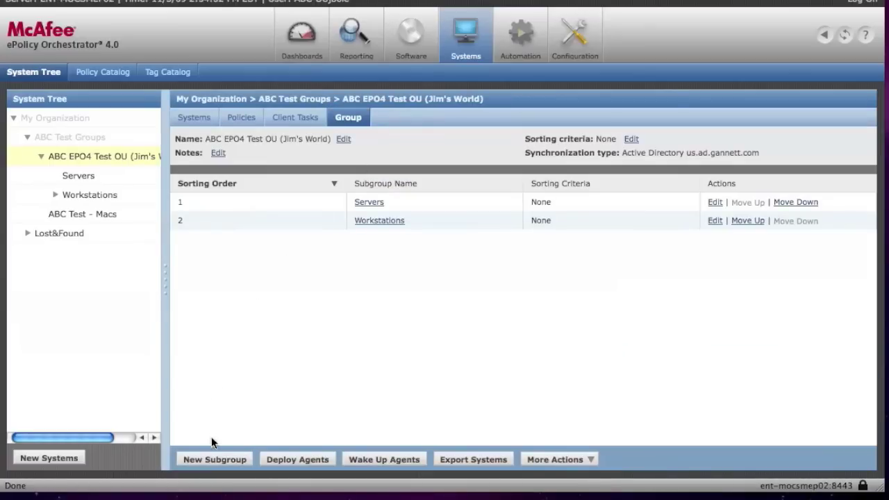
pyautogui.click(216, 459)
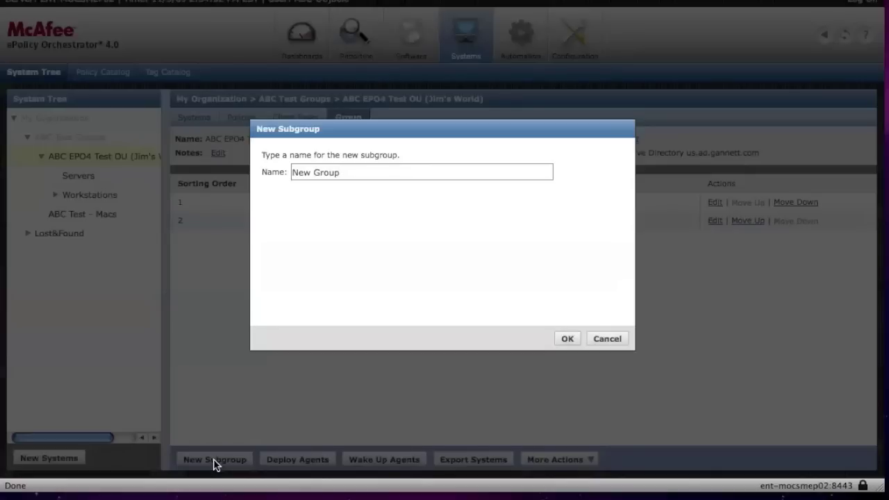
pyautogui.press('BackSpace')
pyautogui.press('BackSpace')
pyautogui.write('test')
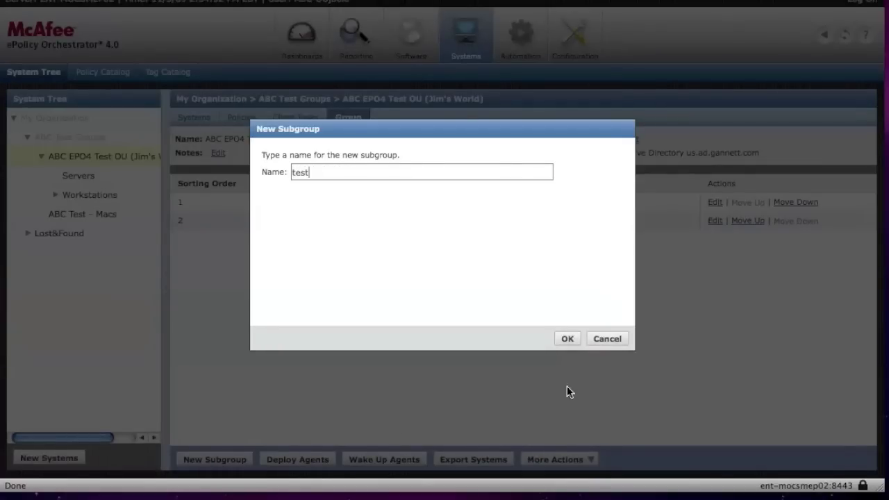
pyautogui.click(607, 339)
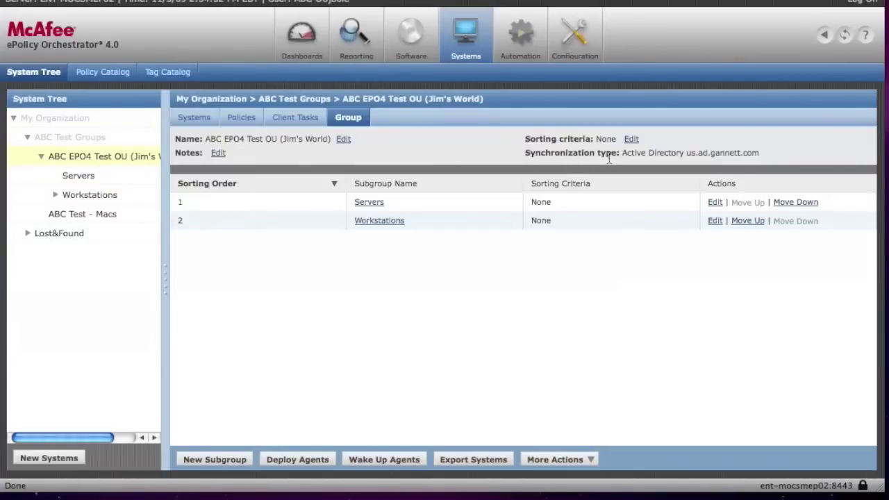
# Step: Highlight the Active Directory synchronization source, then compare Workstations, ABC EPO4 Test OU and Servers group details
pyautogui.moveTo(621, 154); pyautogui.dragTo(755, 158)
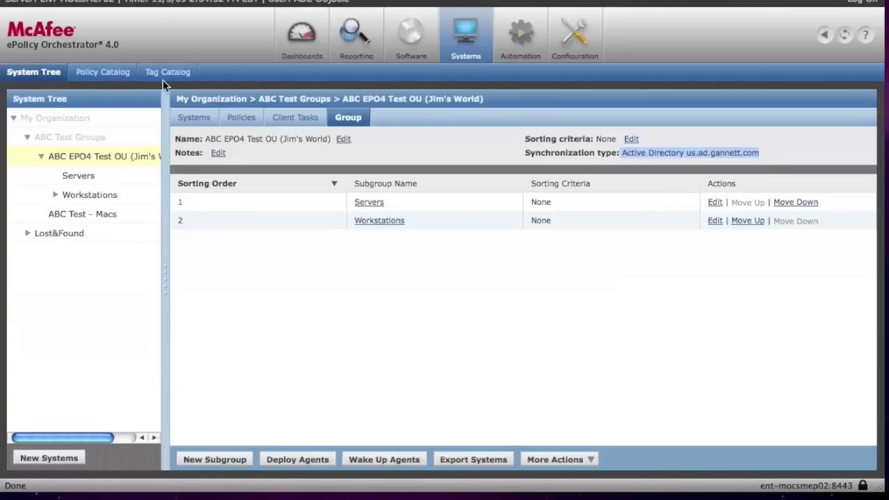
pyautogui.click(89, 196)
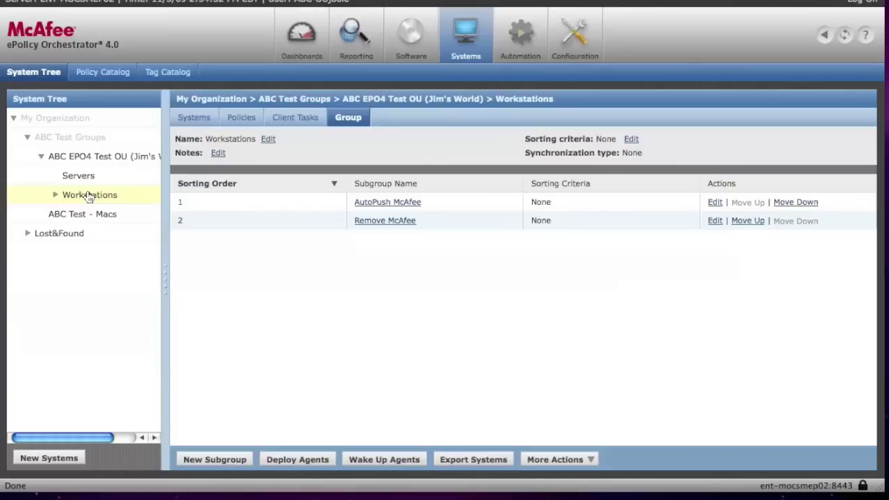
pyautogui.click(114, 157)
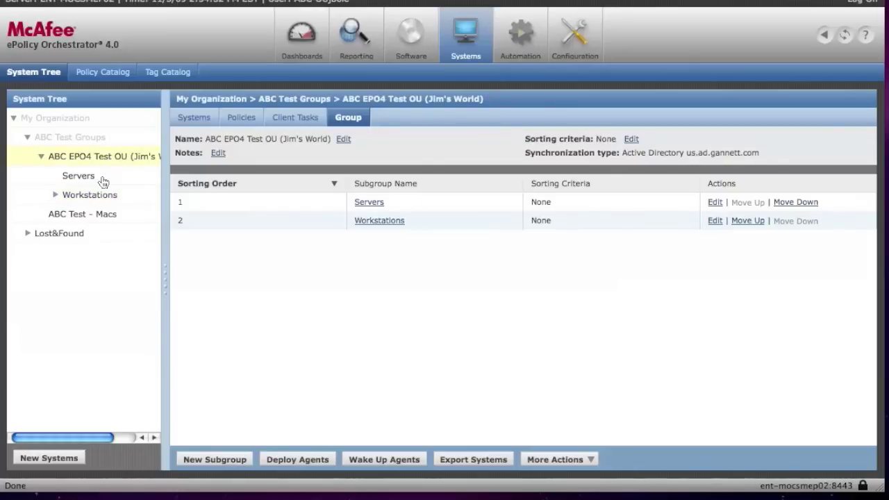
pyautogui.click(102, 178)
pyautogui.click(102, 197)
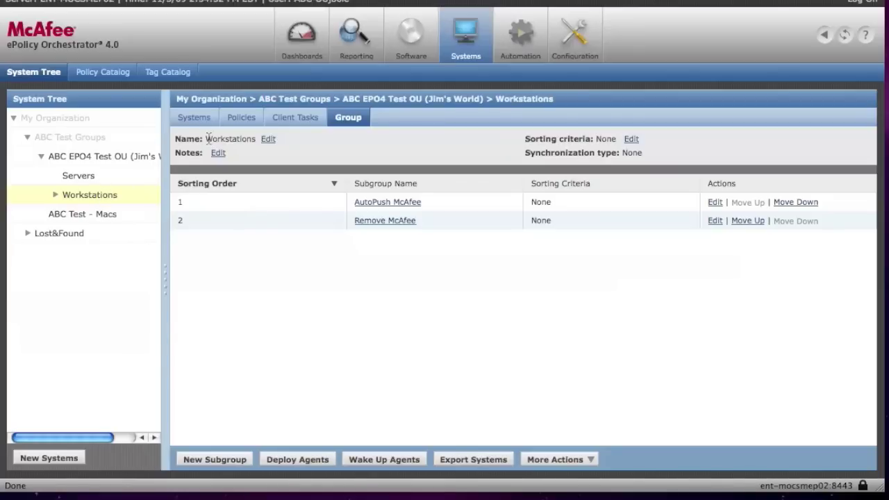
# Step: List the Workstations group's systems including all subgroups
pyautogui.click(200, 122)
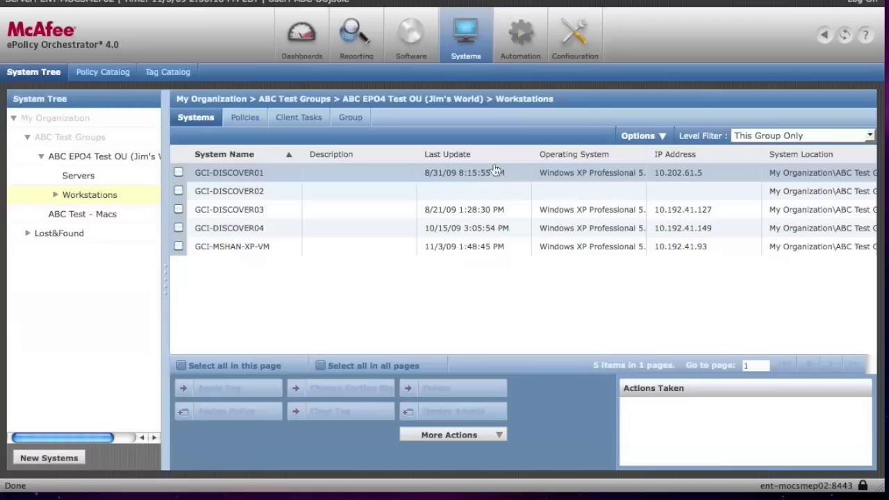
pyautogui.click(751, 141)
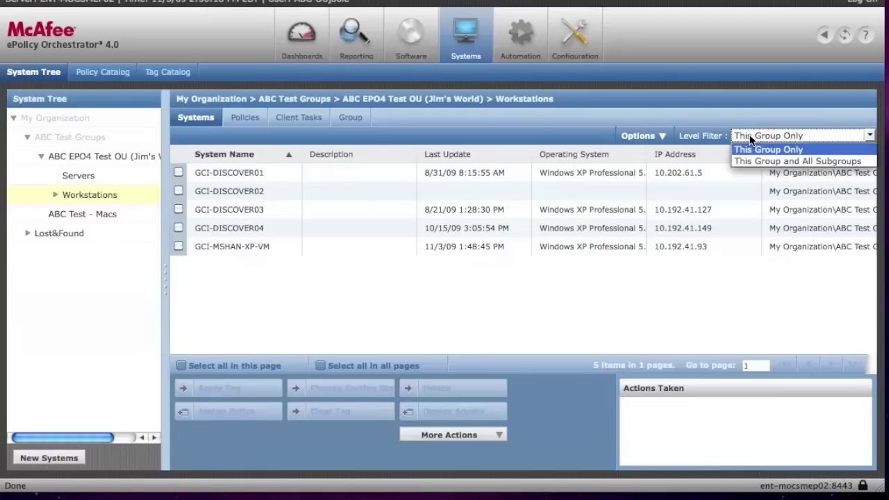
pyautogui.click(742, 161)
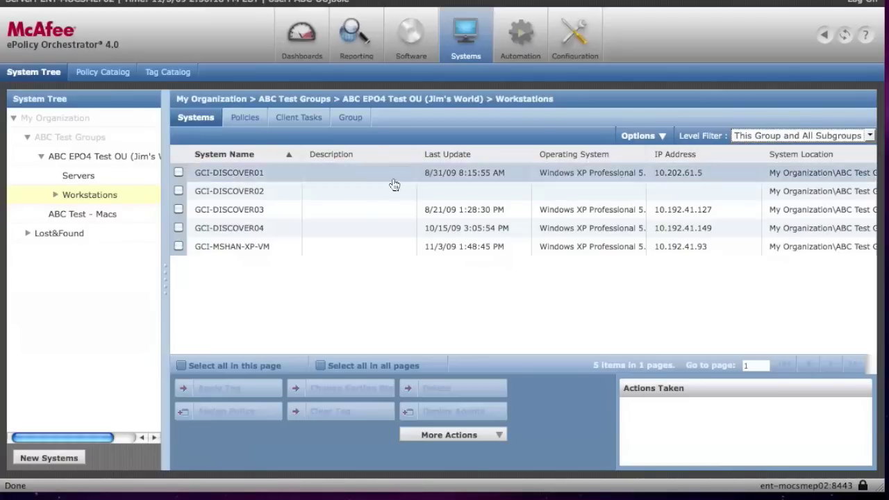
# Step: Show ABC EPO4 Test OU's systems, toggling Level Filter to This Group Only, then This Group and All Subgroups
pyautogui.click(134, 156)
pyautogui.click(814, 137)
pyautogui.click(810, 149)
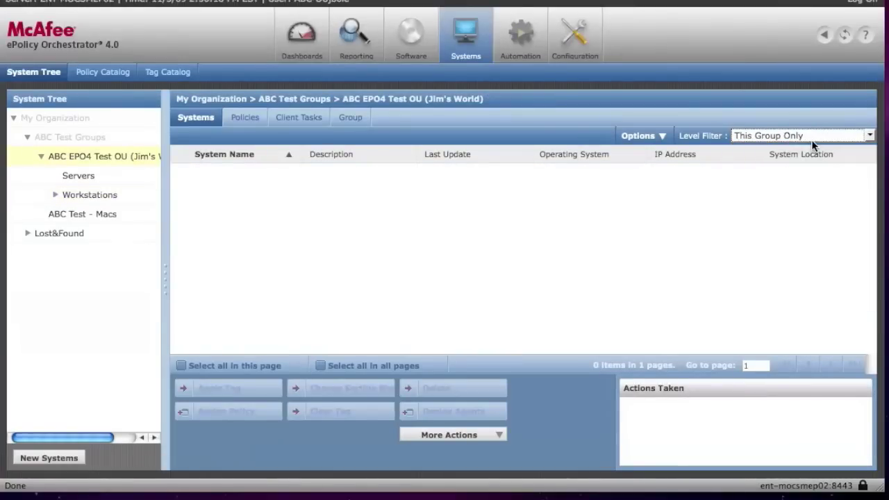
pyautogui.click(810, 140)
pyautogui.click(808, 160)
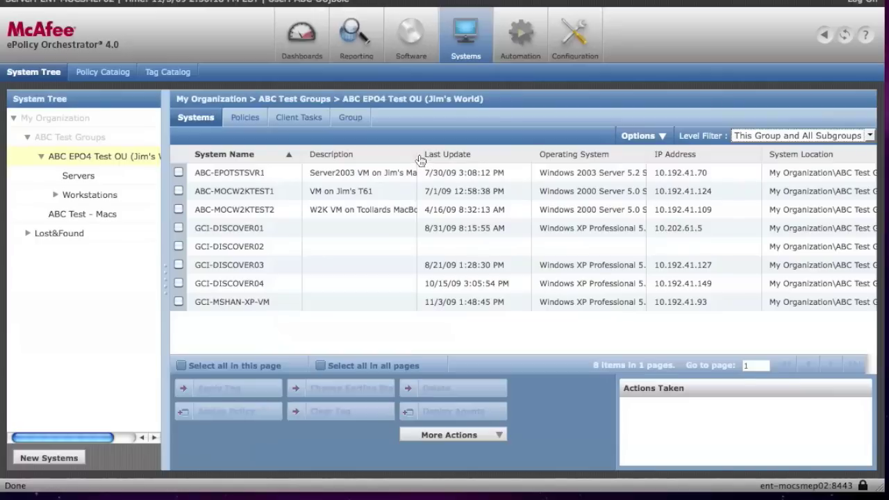
# Step: Widen the Description, Last Update and Operating System columns, then open the systems table Options
pyautogui.moveTo(414, 154); pyautogui.dragTo(449, 154)
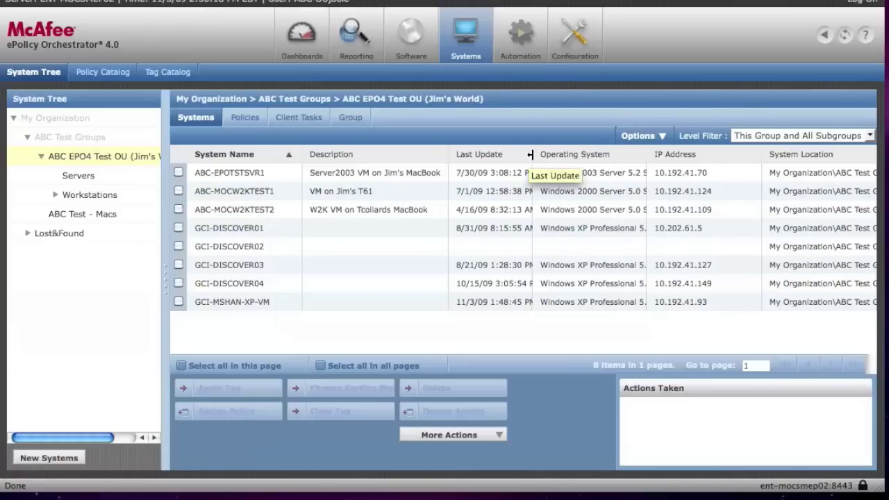
pyautogui.moveTo(526, 154); pyautogui.dragTo(549, 154)
pyautogui.moveTo(646, 163); pyautogui.dragTo(653, 162)
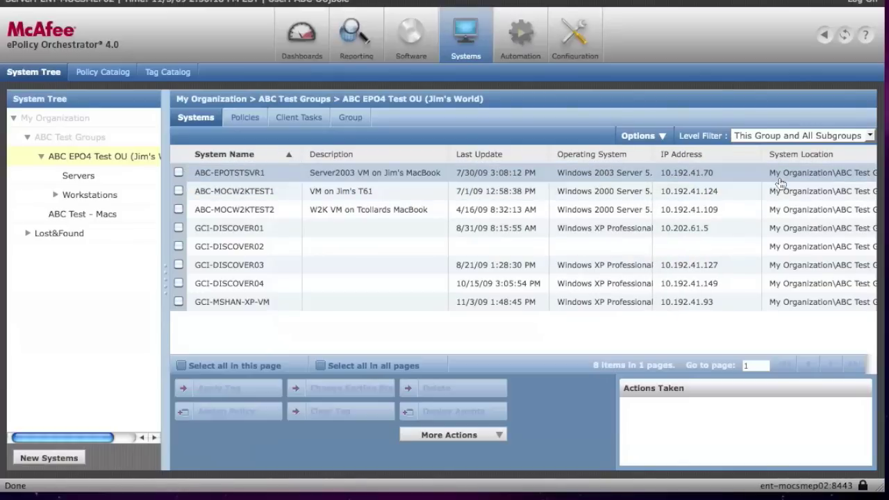
pyautogui.click(665, 141)
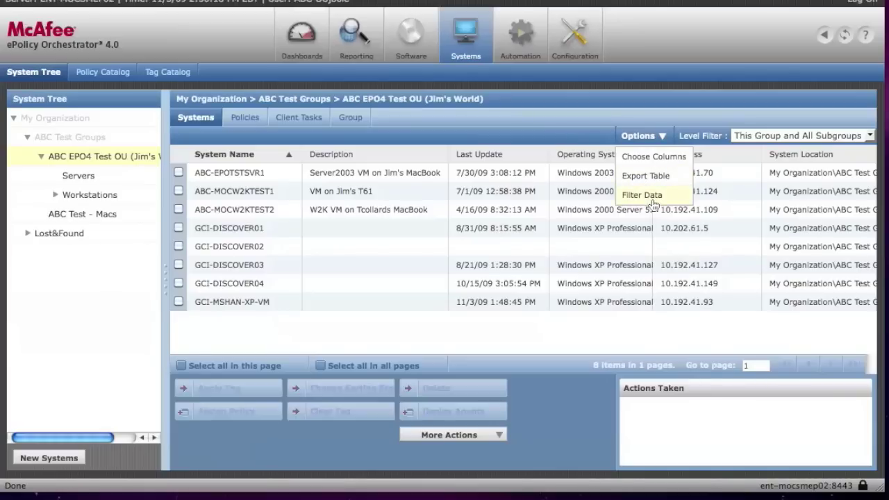
# Step: Open Filter Data's Edit Filter Criteria page and close it without defining a filter
pyautogui.click(653, 202)
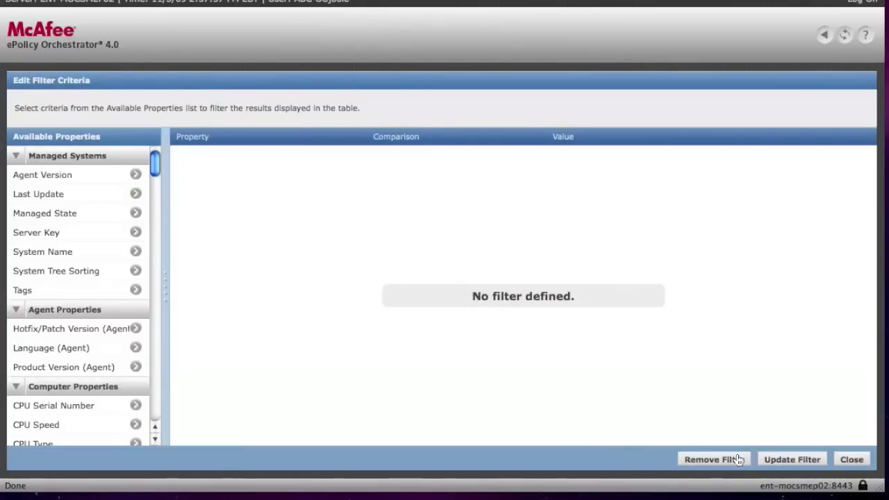
pyautogui.click(850, 459)
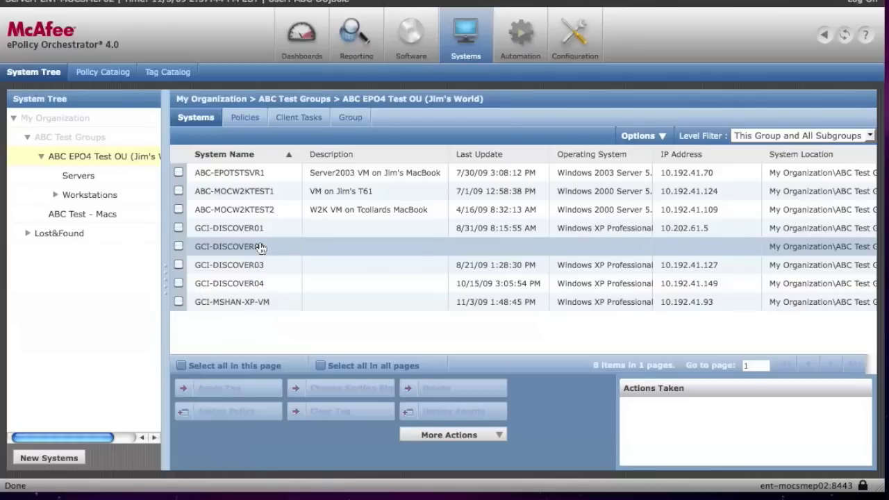
# Step: Open ABC-MOCW2KTEST1's System Details and scroll through its OS, agent and VirusScan entries
pyautogui.click(282, 192)
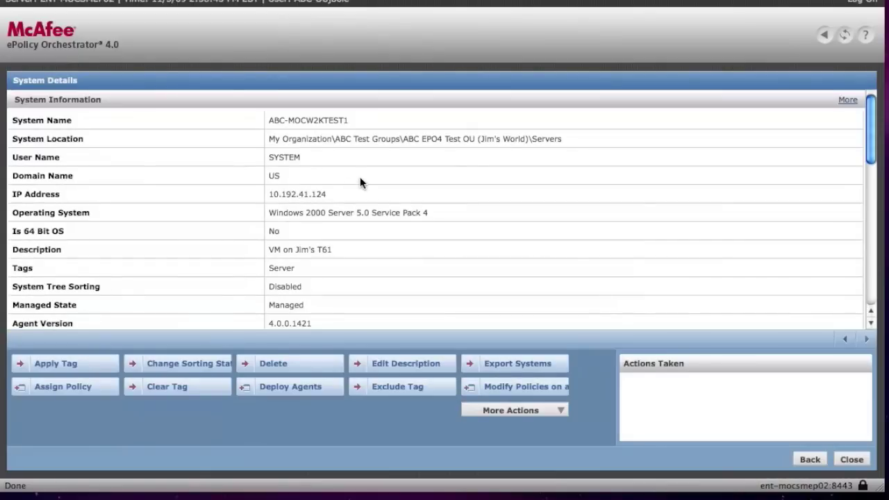
pyautogui.scroll(-1, 360, 178)
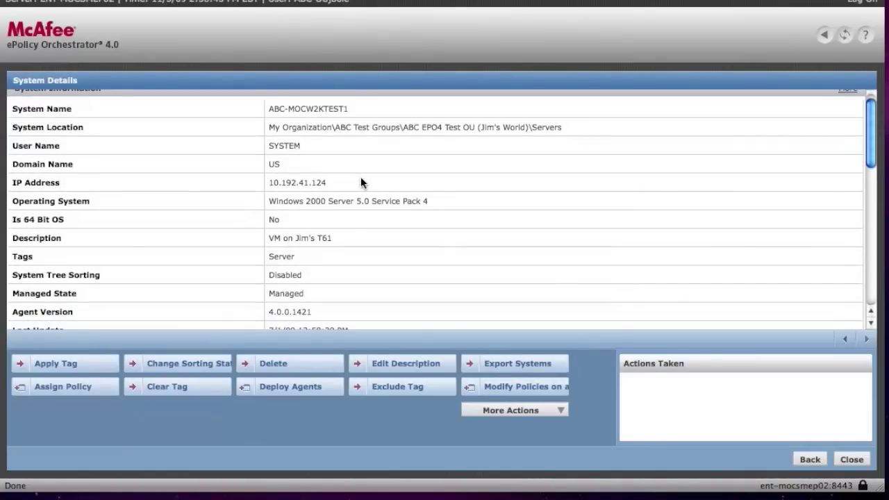
pyautogui.scroll(1, 361, 178)
pyautogui.scroll(-10, 360, 177)
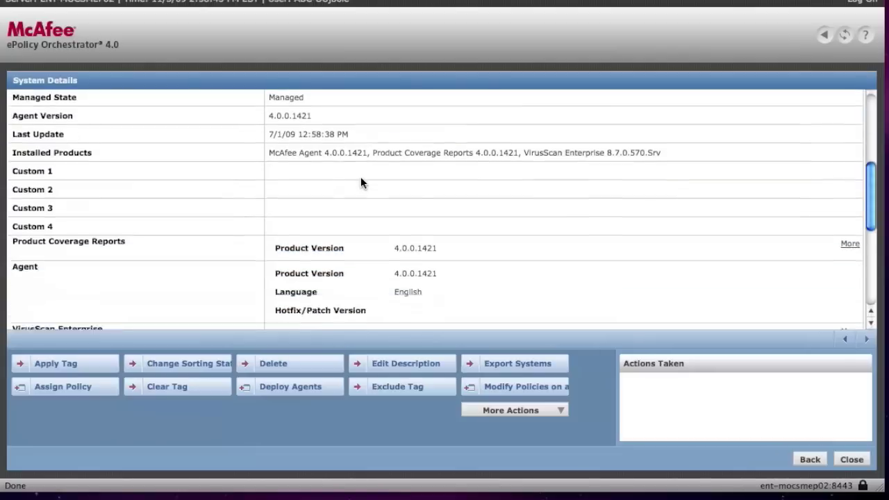
pyautogui.scroll(-4, 297, 215)
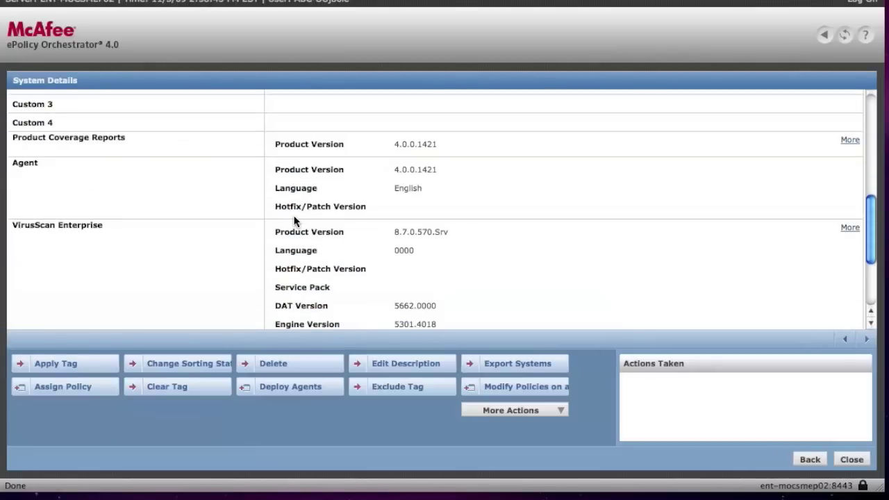
pyautogui.scroll(14, 290, 189)
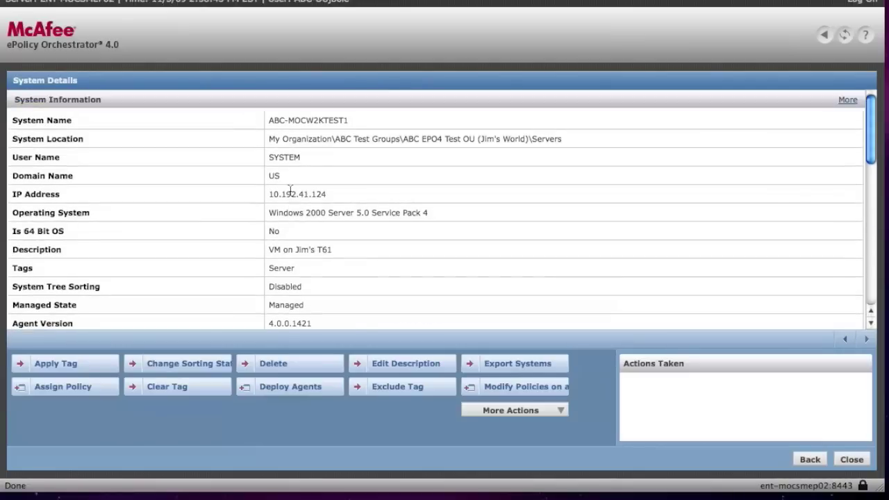
# Step: Show ABC-MOCW2KTEST1's full System Information, highlighting free disk space 3,375 and the physical memory value
pyautogui.click(856, 101)
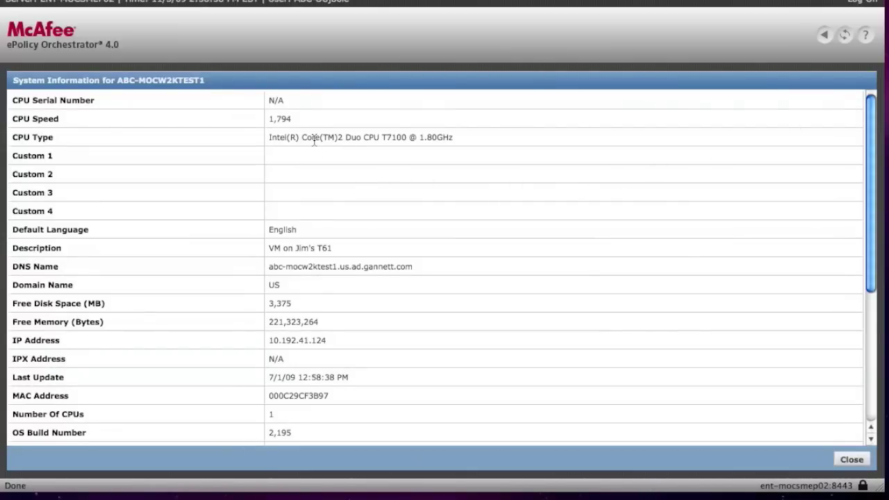
pyautogui.scroll(-4, 317, 146)
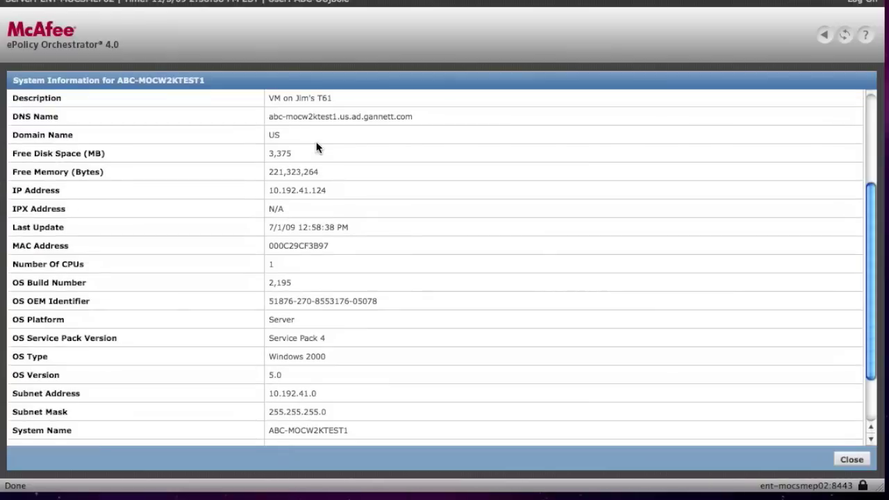
pyautogui.moveTo(294, 154); pyautogui.dragTo(341, 184)
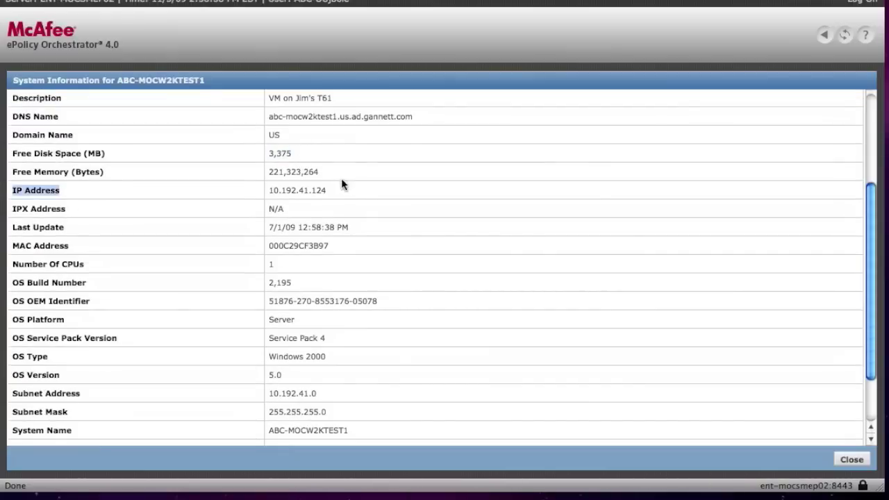
pyautogui.scroll(-2, 325, 200)
pyautogui.scroll(-1, 326, 206)
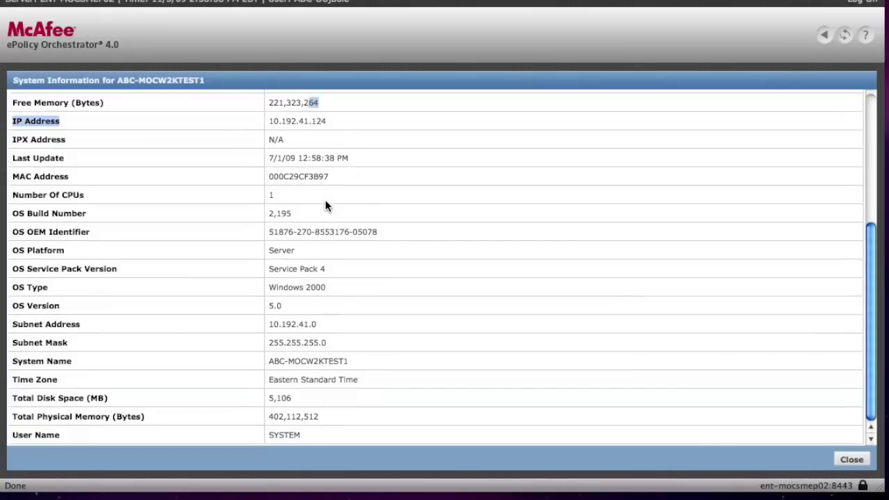
pyautogui.click(298, 398)
pyautogui.moveTo(318, 417); pyautogui.dragTo(251, 433)
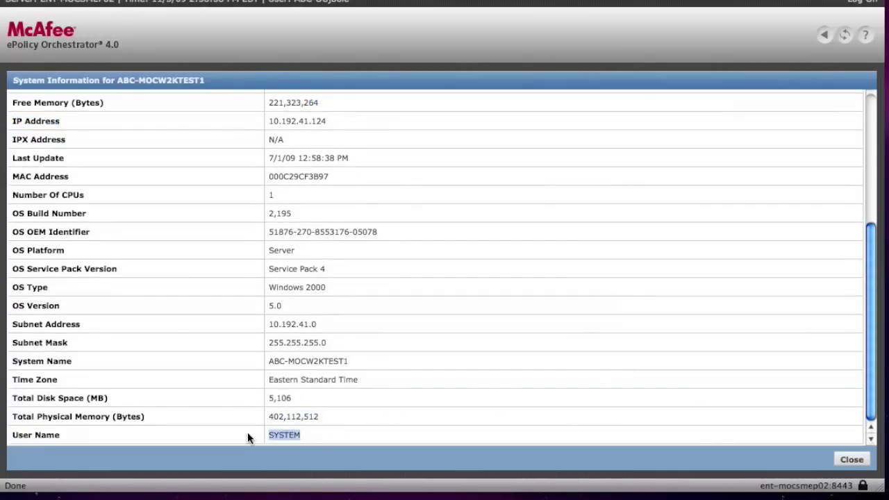
# Step: Close the full listing and highlight the VirusScan Enterprise version and DAT Version values
pyautogui.click(851, 463)
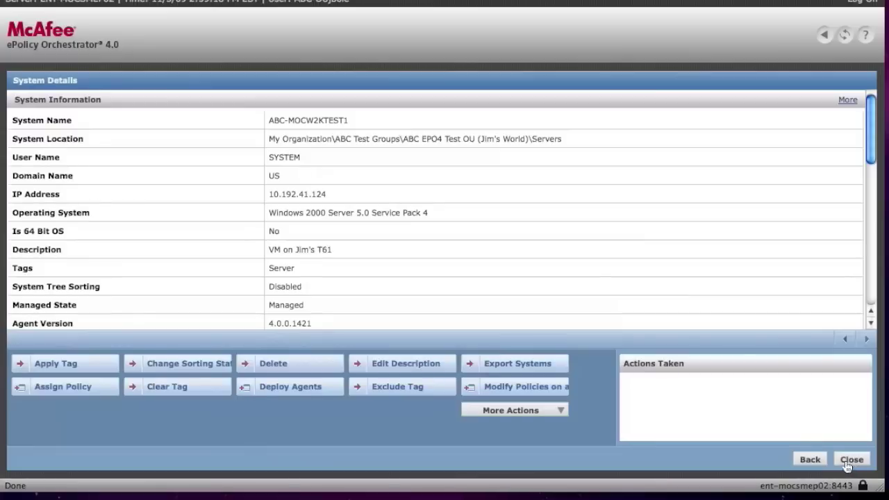
pyautogui.scroll(-10, 392, 242)
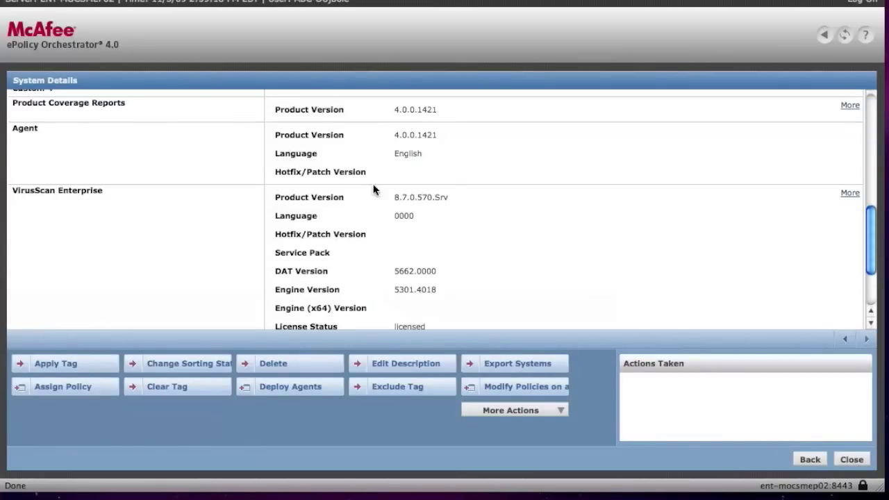
pyautogui.scroll(-2, 388, 212)
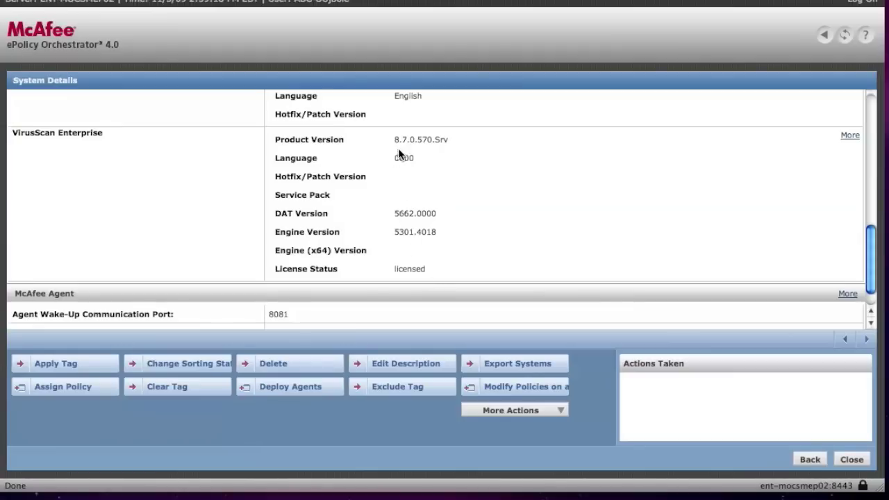
pyautogui.moveTo(397, 140); pyautogui.dragTo(449, 141)
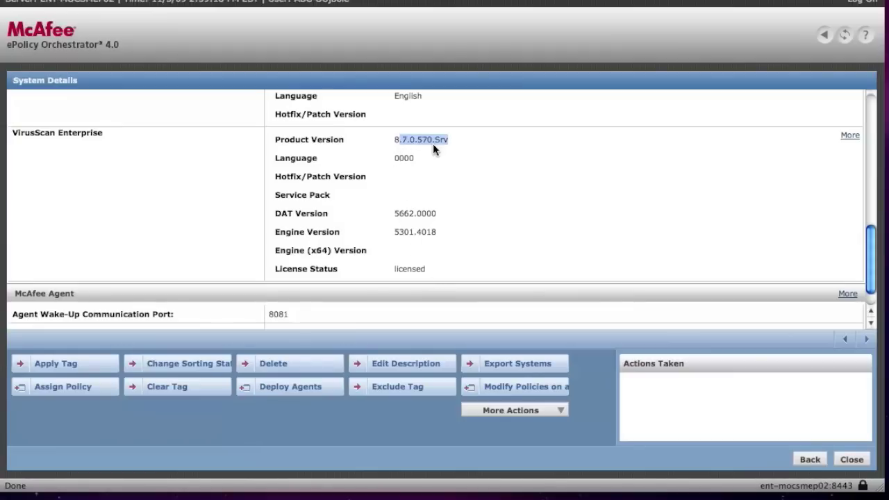
pyautogui.moveTo(397, 215); pyautogui.dragTo(428, 216)
pyautogui.click(413, 230)
# Step: Highlight the agent wake-up port 8081, 60-minute server interval and 5-minute policy enforcement
pyautogui.scroll(-1, 413, 229)
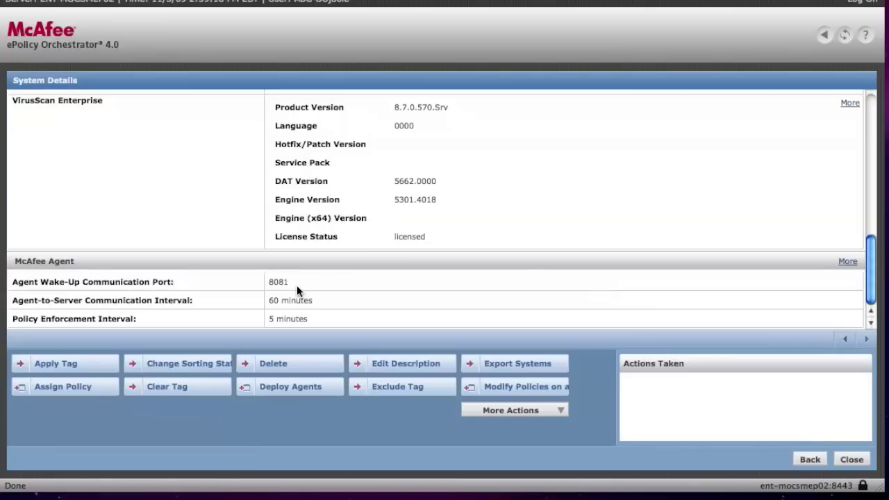
pyautogui.doubleClick(277, 283)
pyautogui.moveTo(314, 300); pyautogui.dragTo(271, 303)
pyautogui.moveTo(323, 318); pyautogui.dragTo(265, 319)
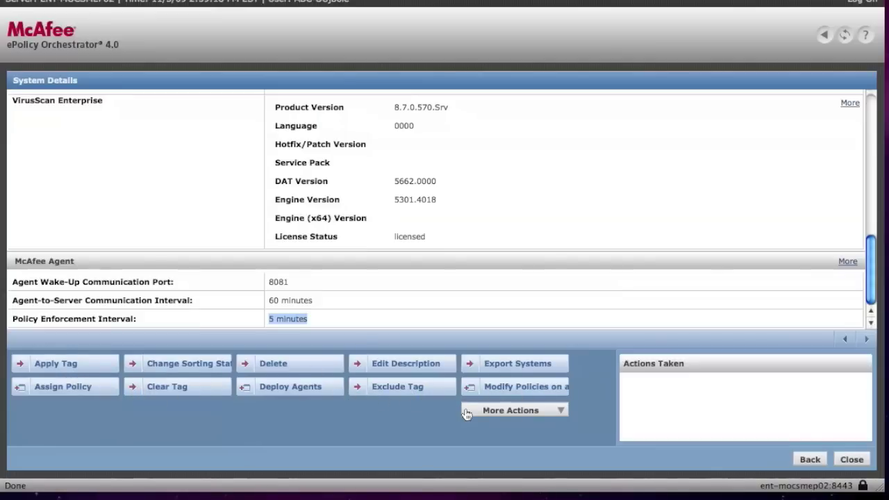
# Step: Check the More Actions list, dismiss it, and close the details page back to the systems list
pyautogui.click(490, 413)
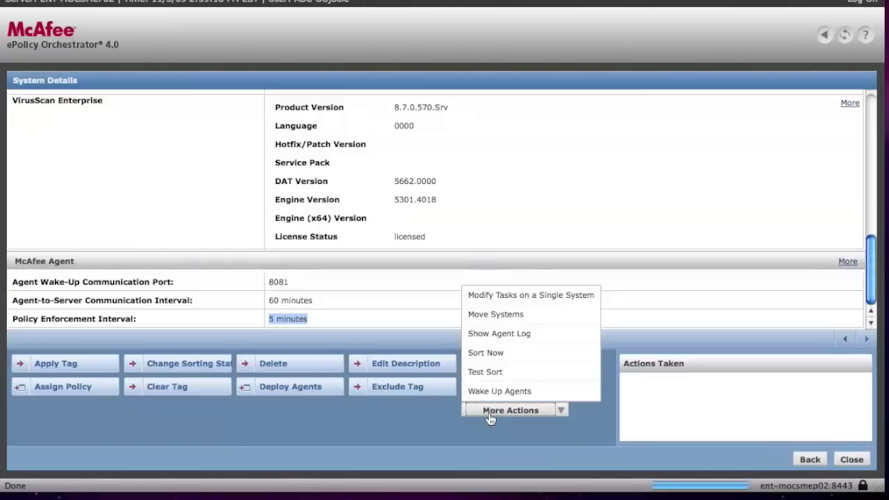
pyautogui.click(439, 414)
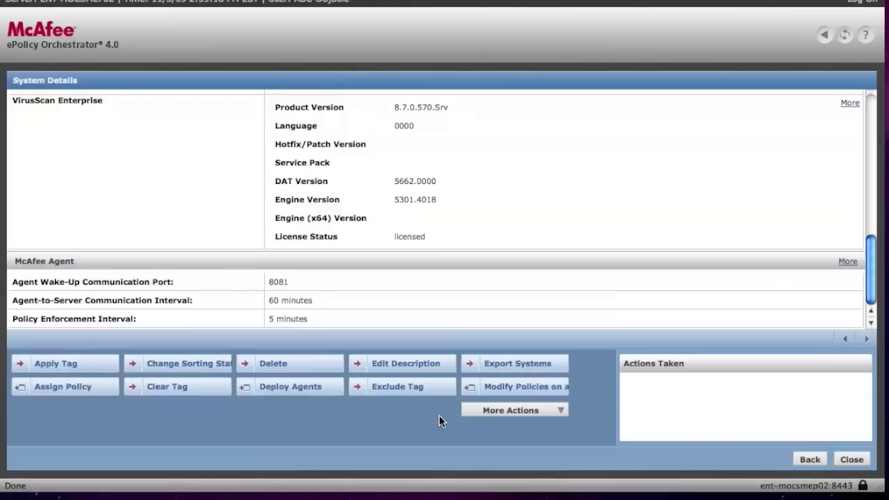
pyautogui.click(851, 459)
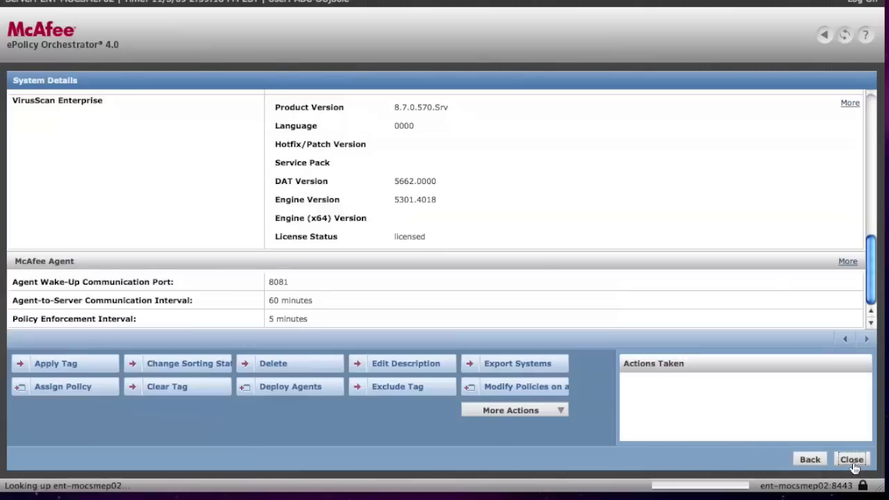